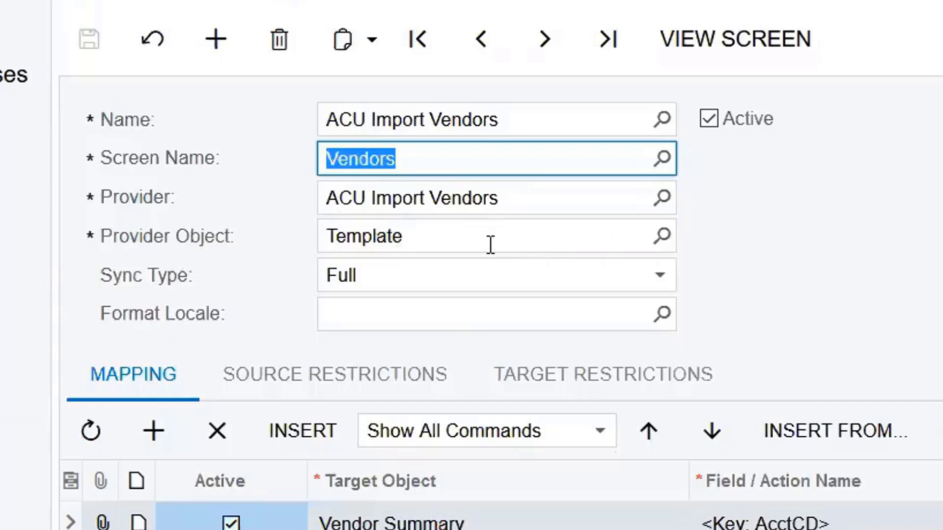
- Review the available Sync Type options for the ACU Import Vendors import scenario, keeping Full
click(661, 289)
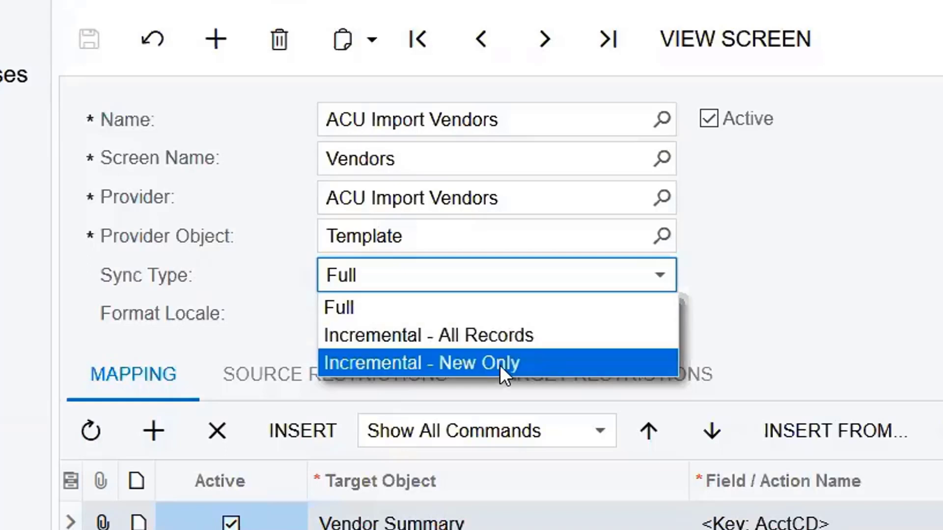
click(668, 284)
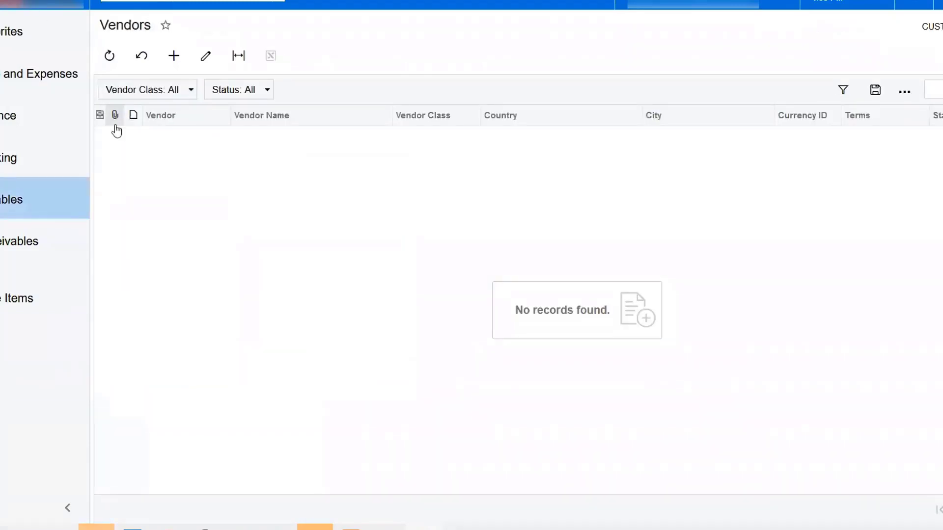
- Open a blank new vendor record and view its payment settings
click(174, 55)
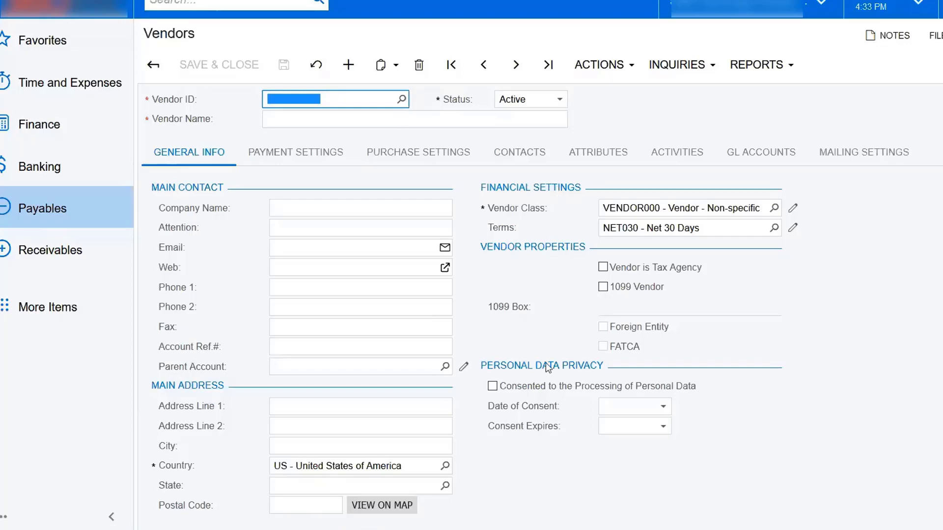
click(298, 152)
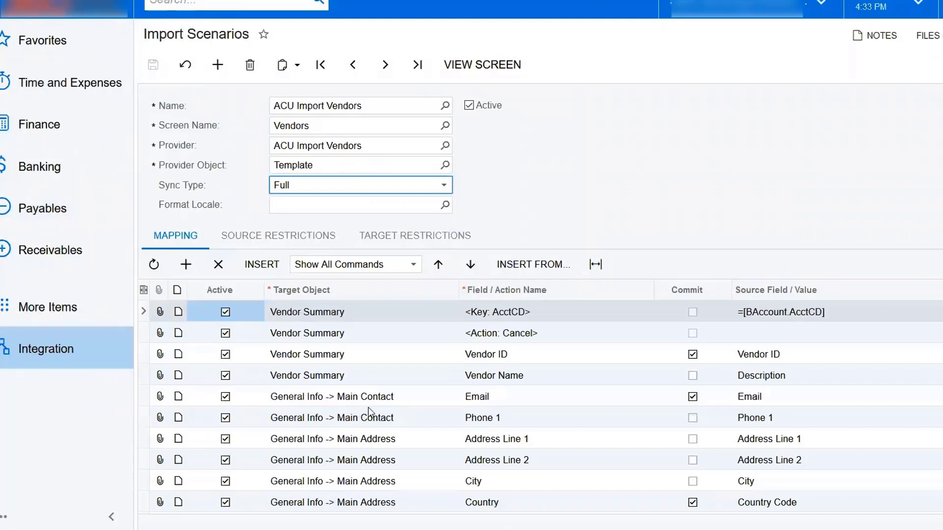
- Examine all mapping rows of the ACU Import Vendors scenario, from the vendor summary key to the final save action
scroll(369, 412, down, 3)
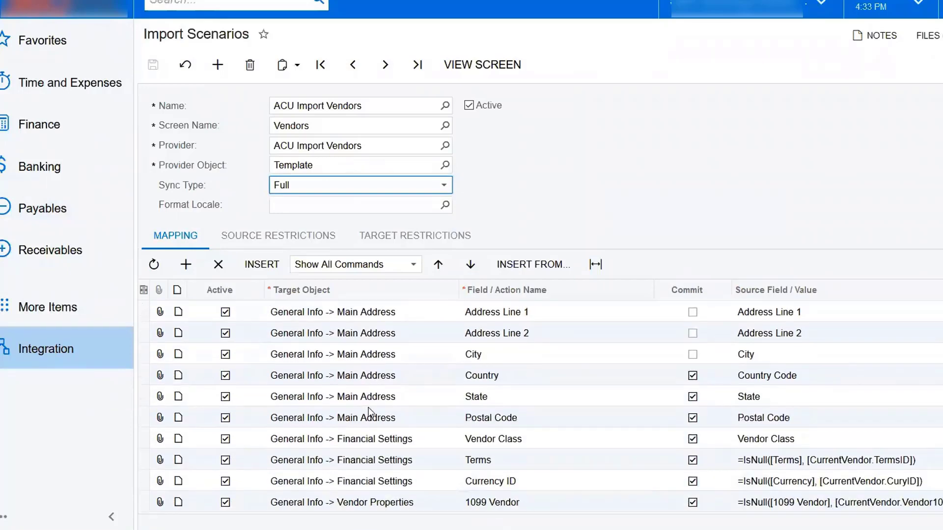
scroll(369, 475, down, 3)
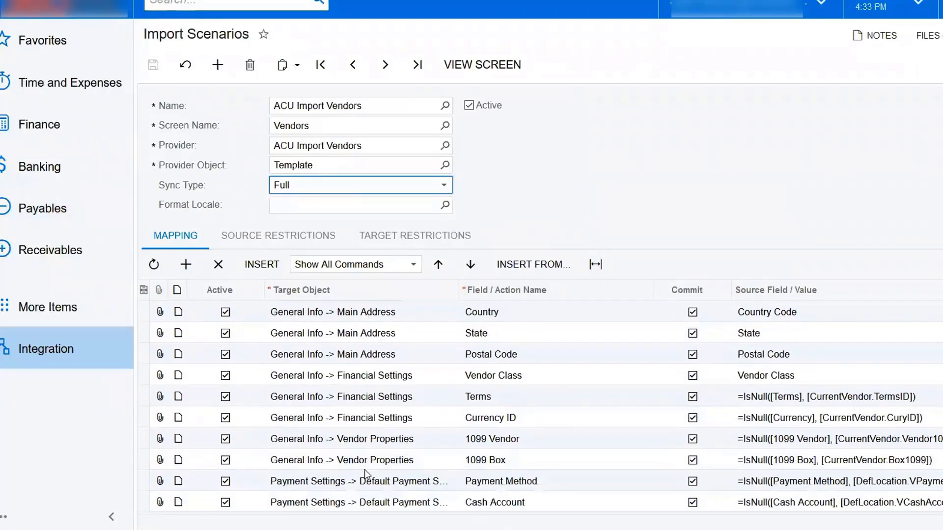
scroll(365, 474, down, 2)
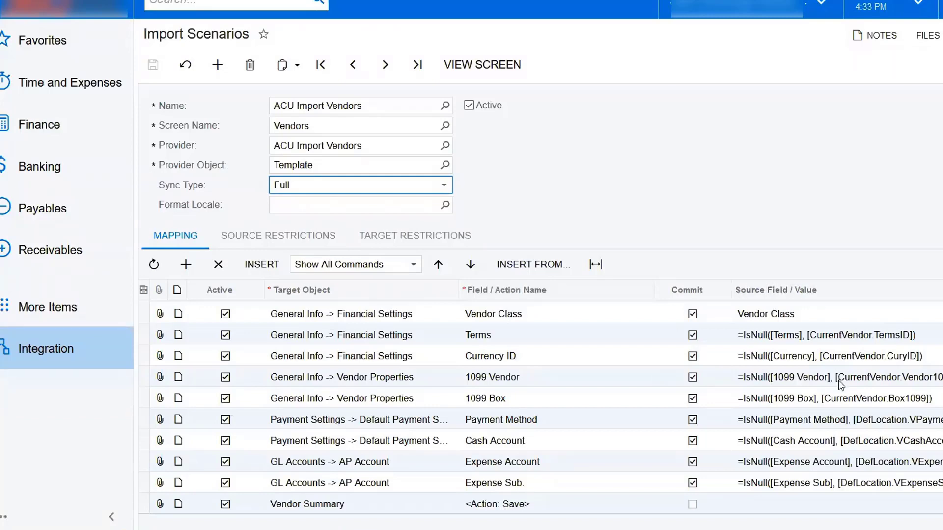
scroll(840, 384, up, 10)
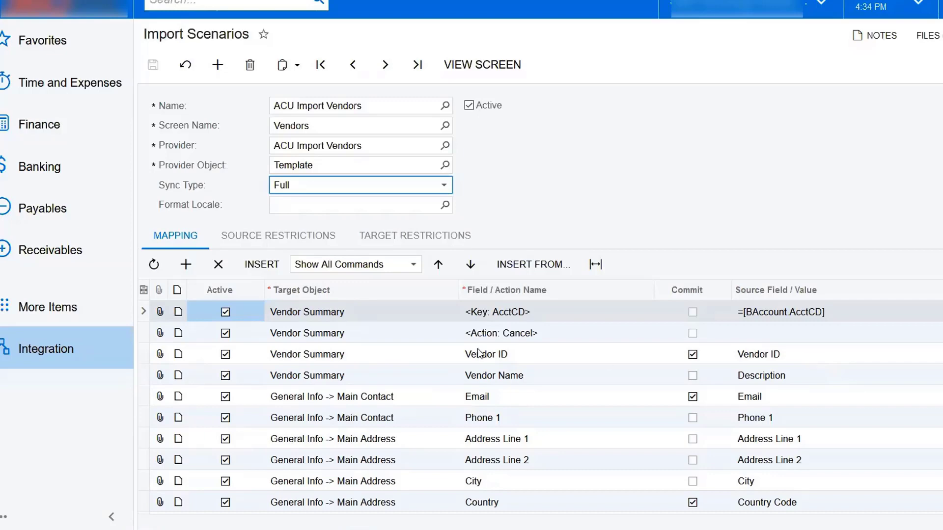
scroll(749, 344, down, 10)
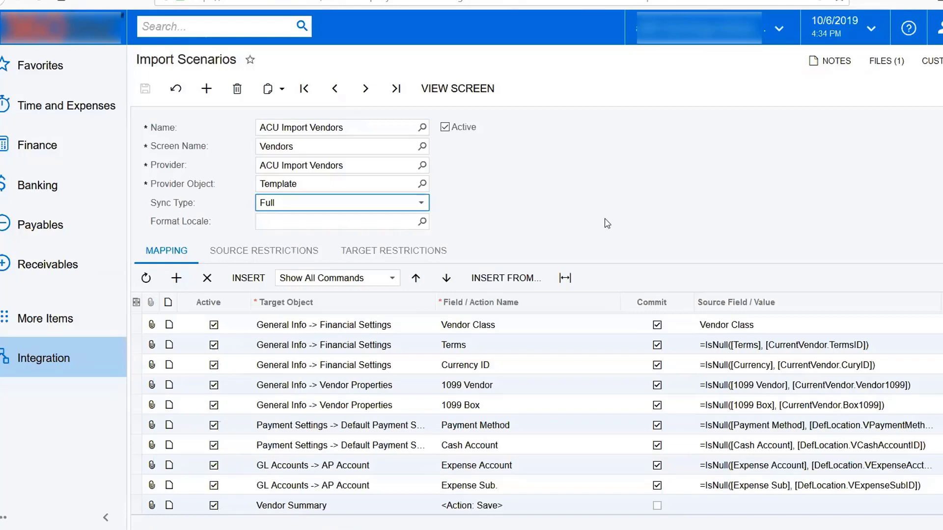
- Bring up the Import by Scenario screen, and switch to Excel to view the ACU Import Vendors template workbook
click(45, 361)
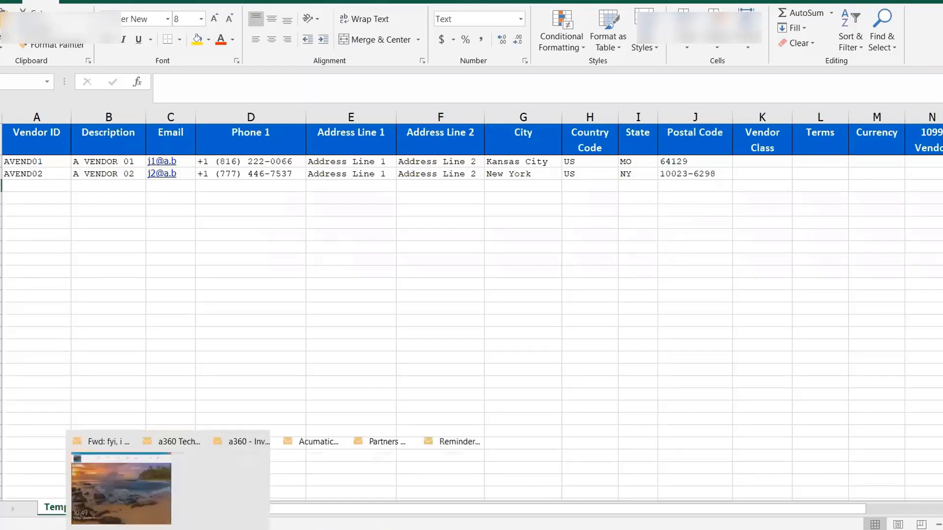
click(444, 491)
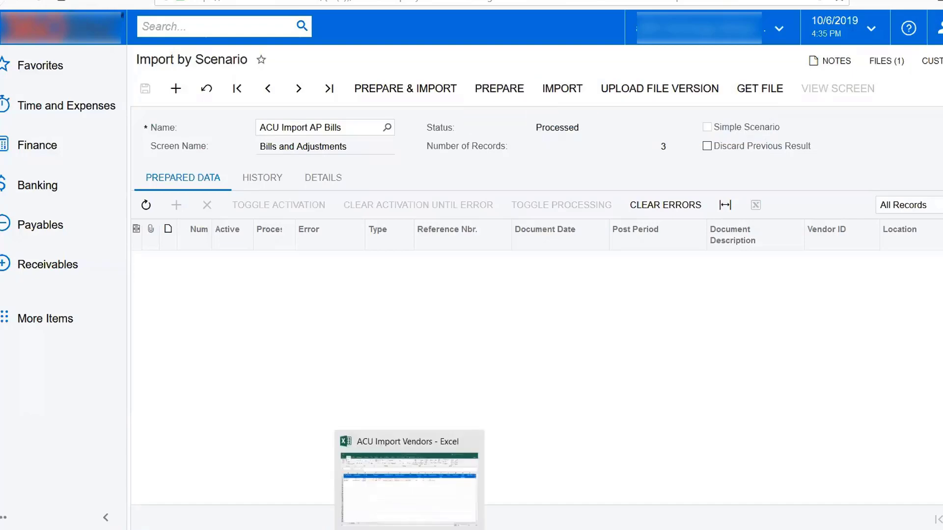
click(398, 486)
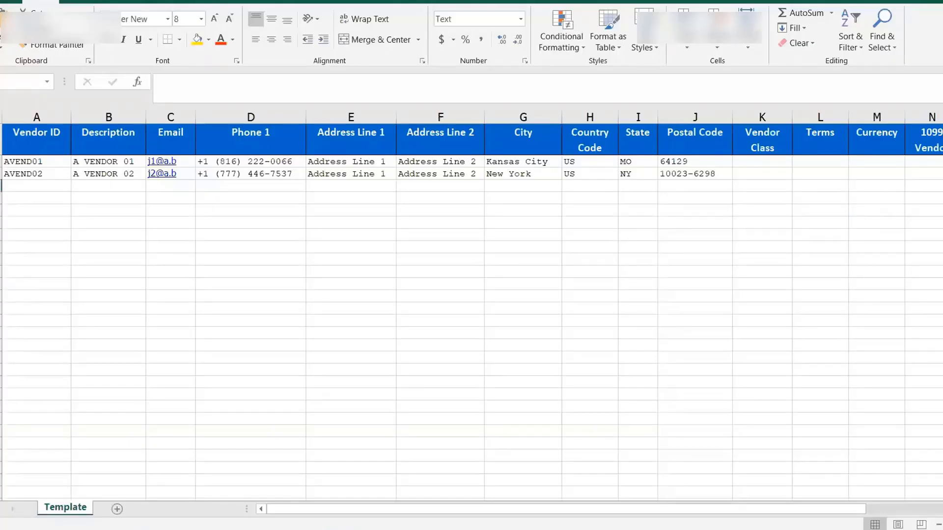
- Switch to the blank vendor record in Firefox and review its default vendor class, terms, payment method, cash account and GL accounts
key(alt+Tab)
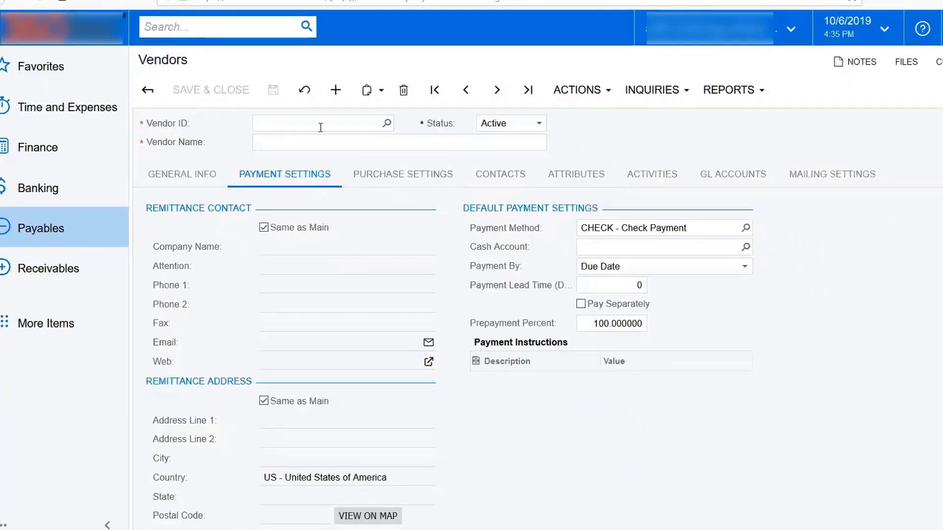
click(182, 174)
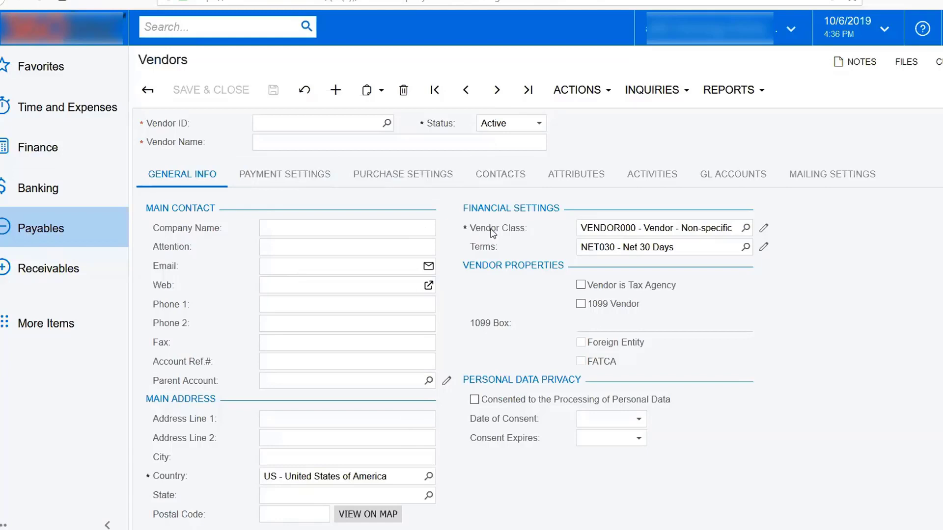
click(643, 228)
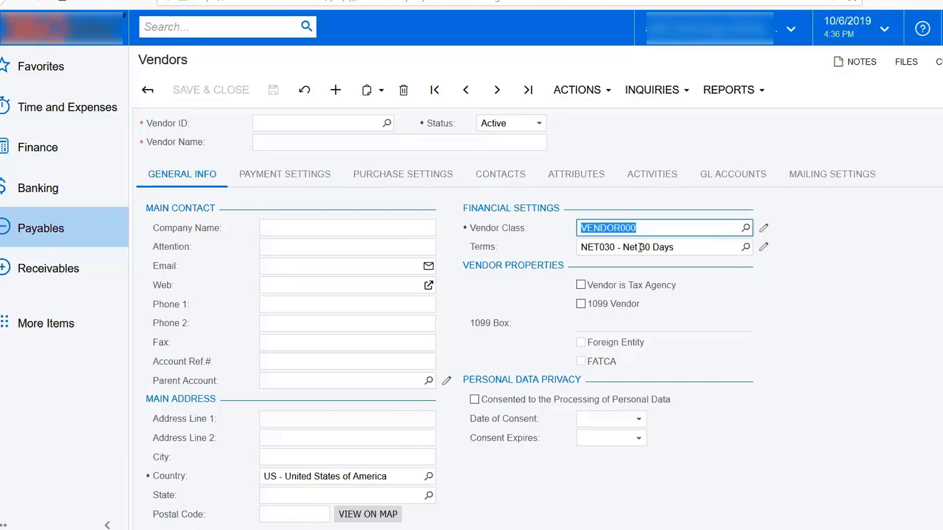
click(639, 248)
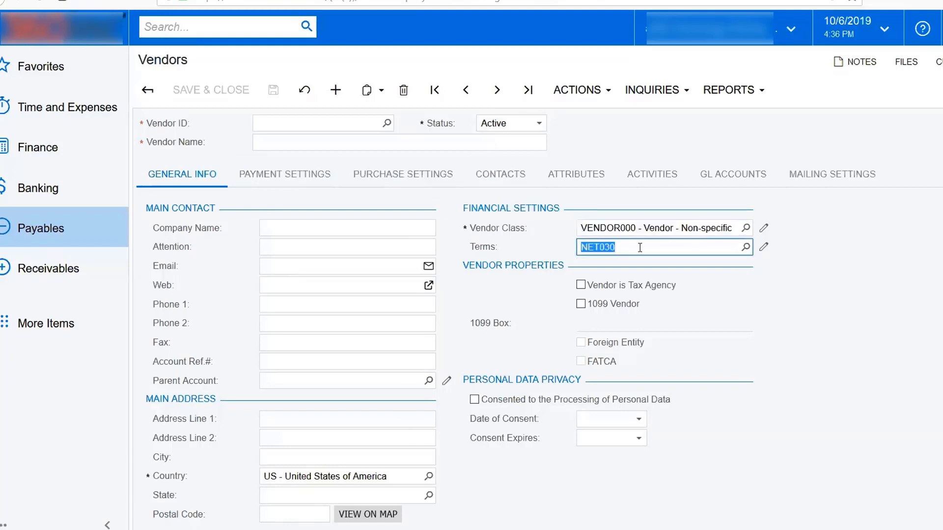
click(296, 176)
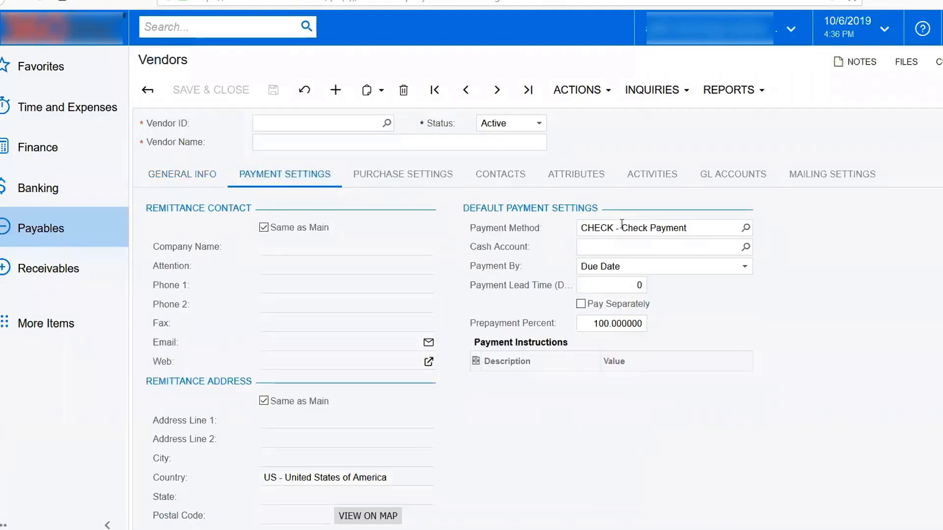
click(589, 247)
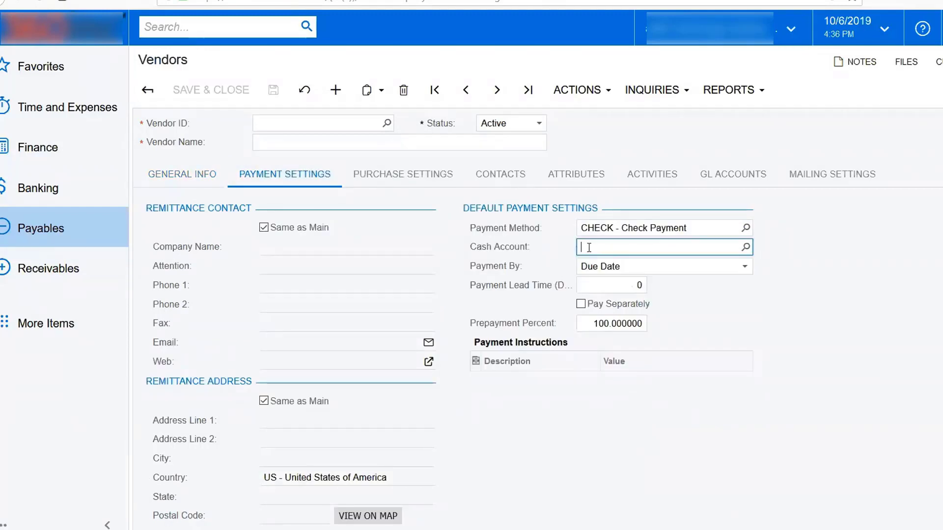
click(736, 178)
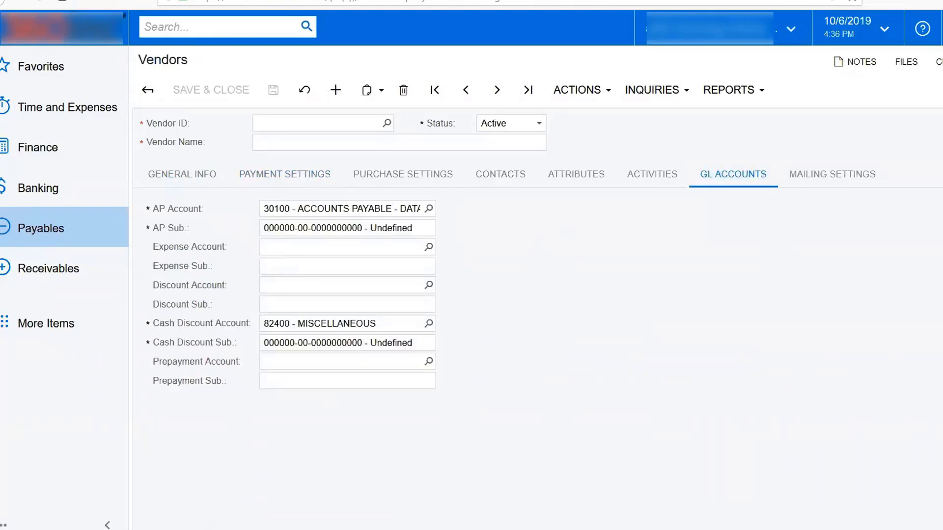
- Switch to the vendor template in Excel and examine the first vendor's country code, state, postal code, 1099 Vendor and 1099 Box cells
mouse_move(417, 529)
click(449, 509)
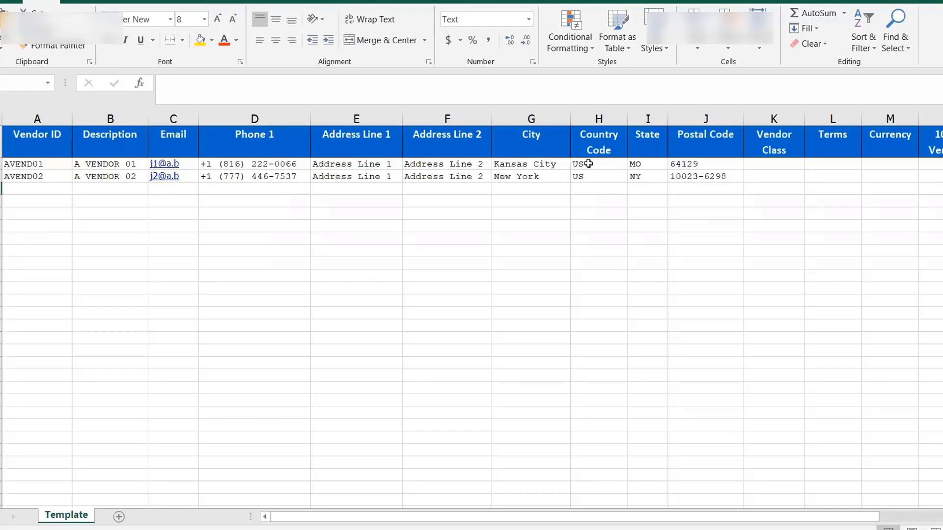
click(589, 165)
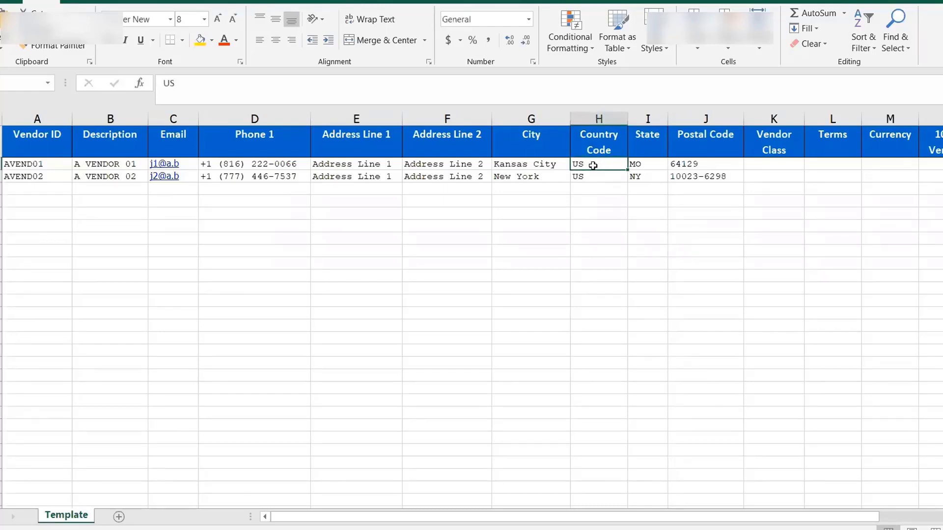
click(649, 165)
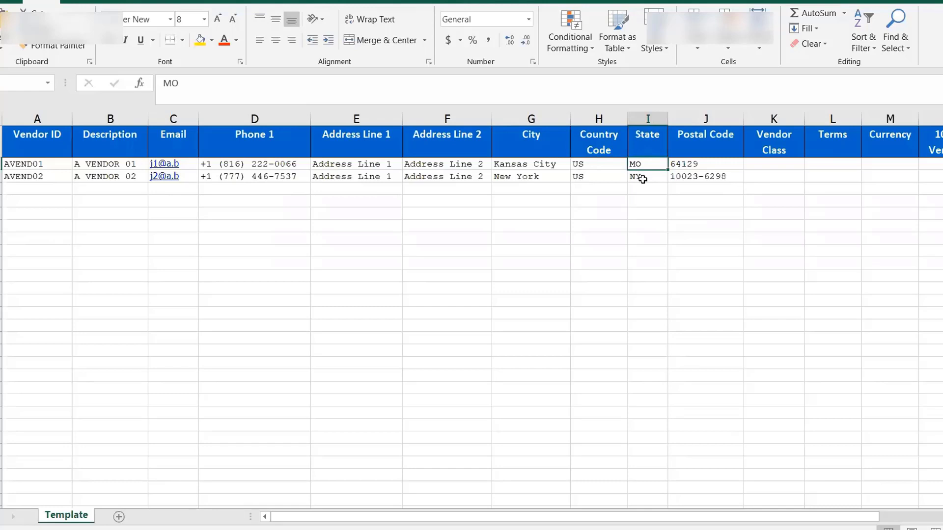
click(680, 164)
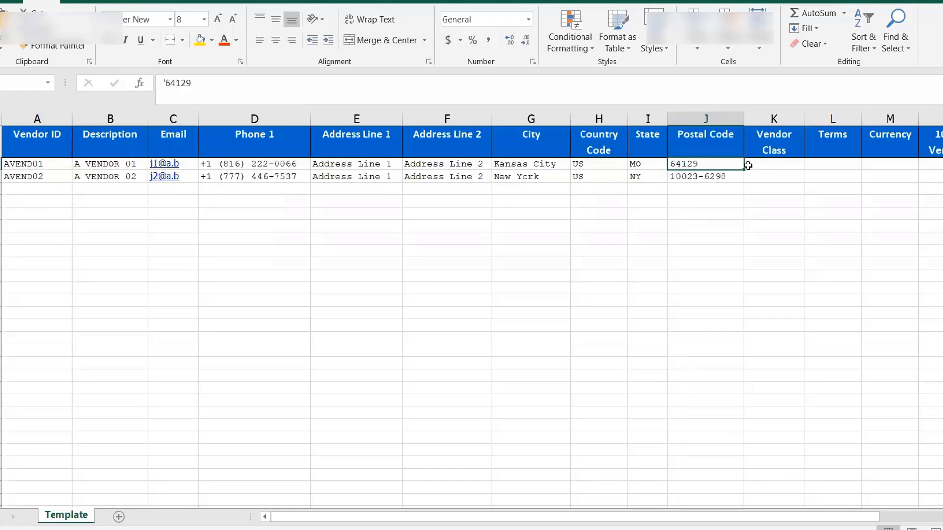
click(932, 164)
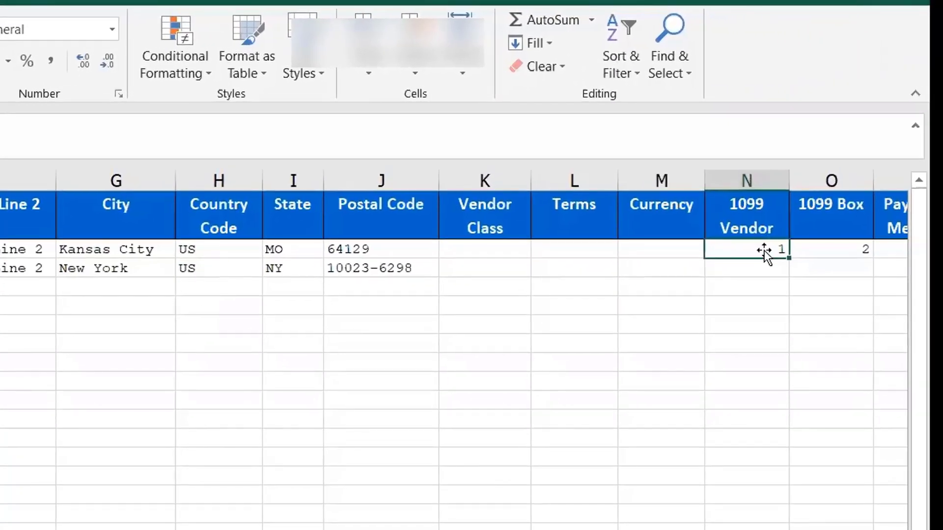
key(Return)
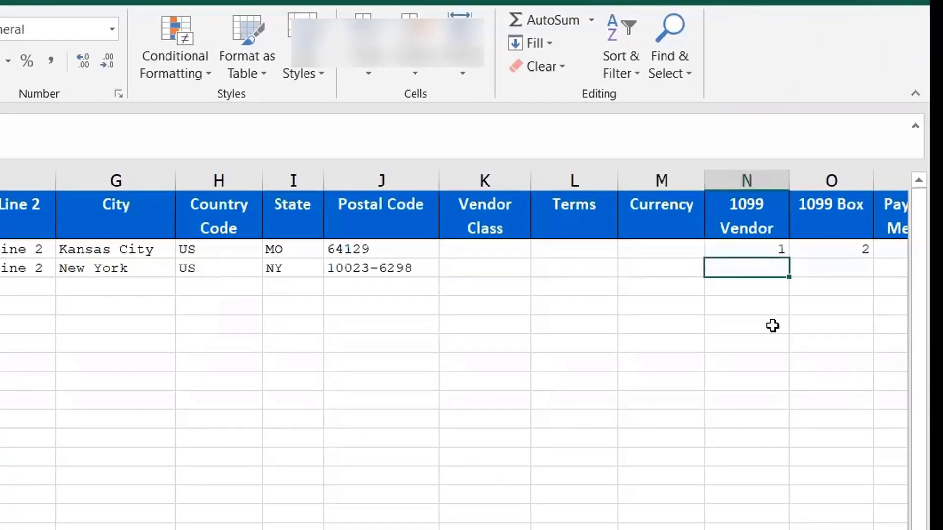
click(848, 248)
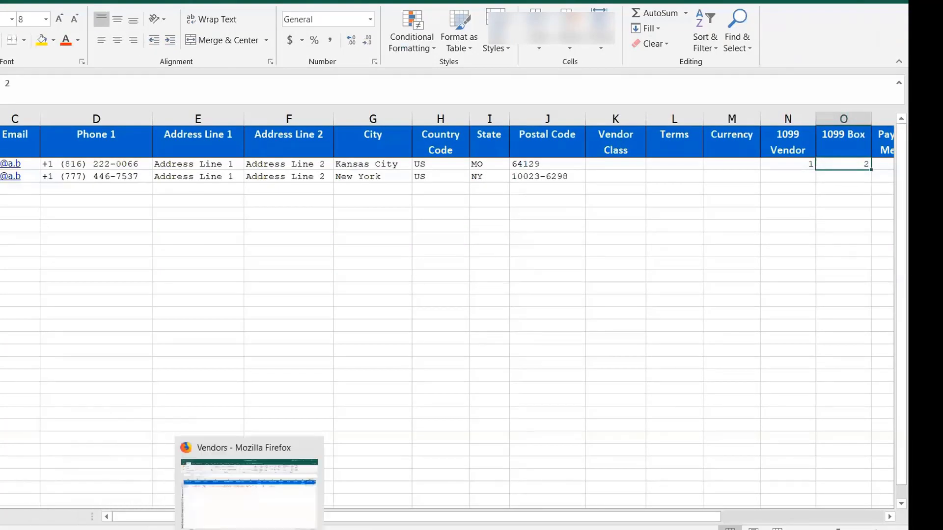
- On the blank vendor record in Firefox, enable 1099 Vendor to check the available 1099 Box choices, and discard the record unsaved
click(275, 486)
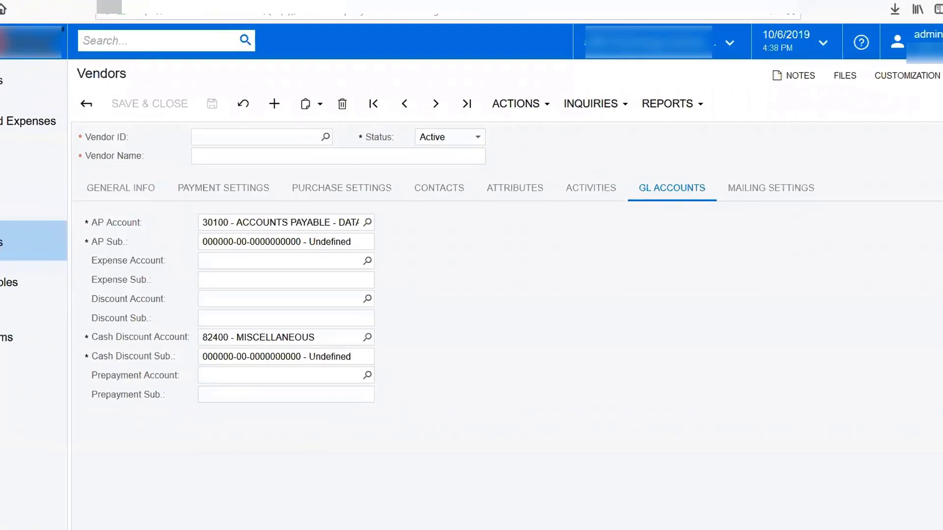
click(5, 175)
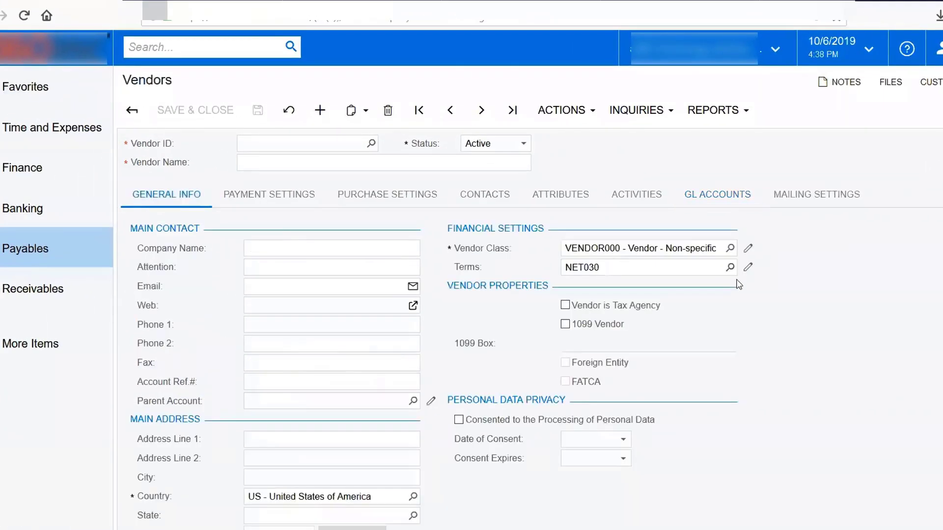
click(567, 324)
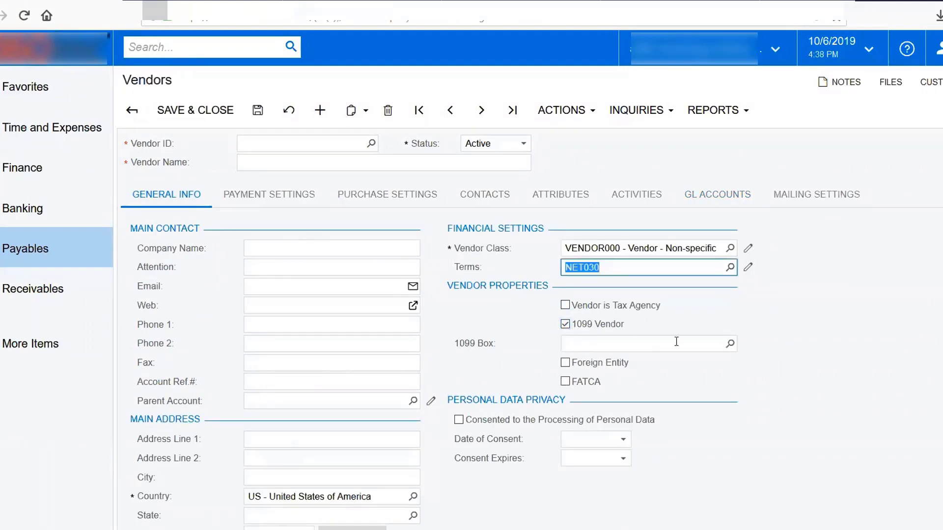
click(730, 343)
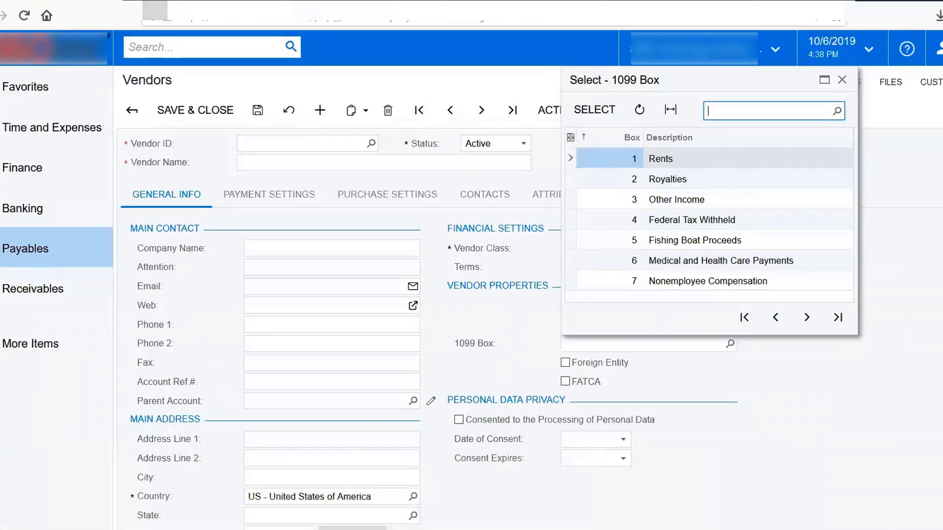
click(878, 473)
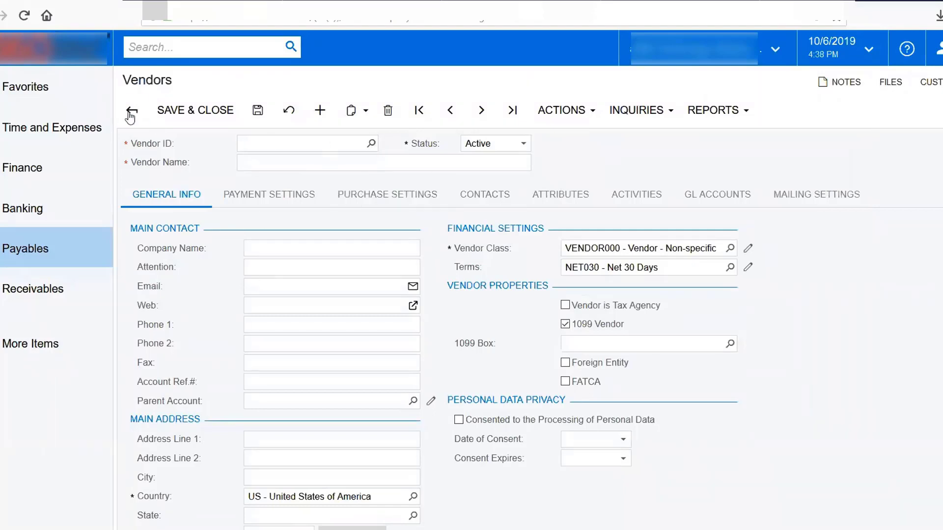
click(130, 112)
click(452, 251)
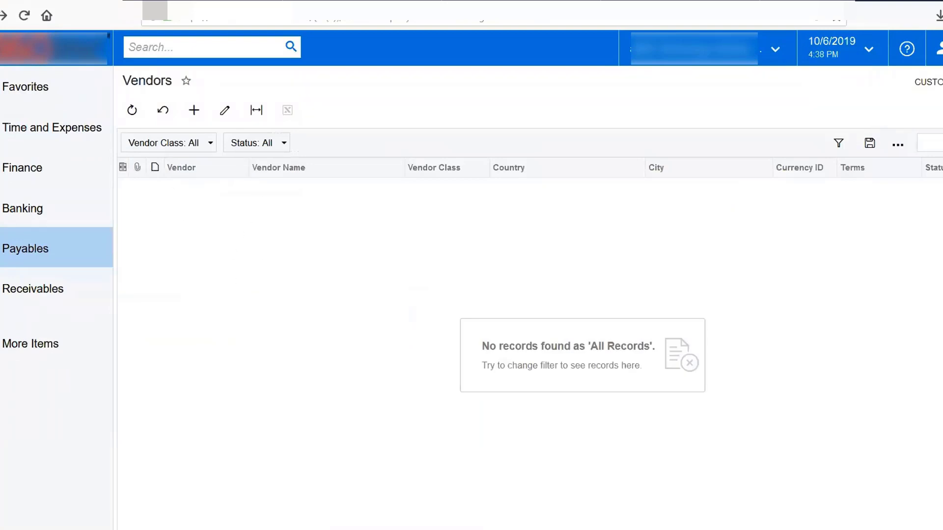
- Check the vendor template in Excel, return to Import by Scenario in Firefox, and select the ACU Import Vendors scenario
key(alt+Tab)
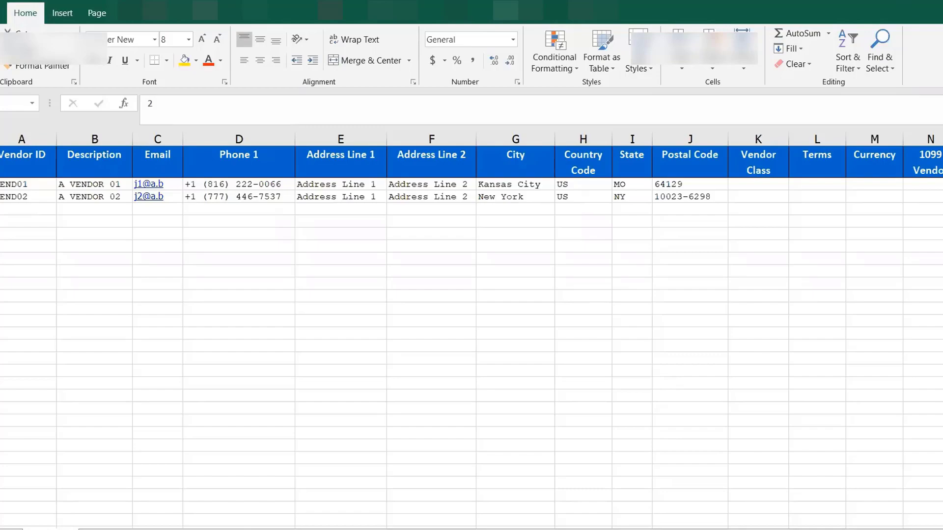
key(alt+Tab)
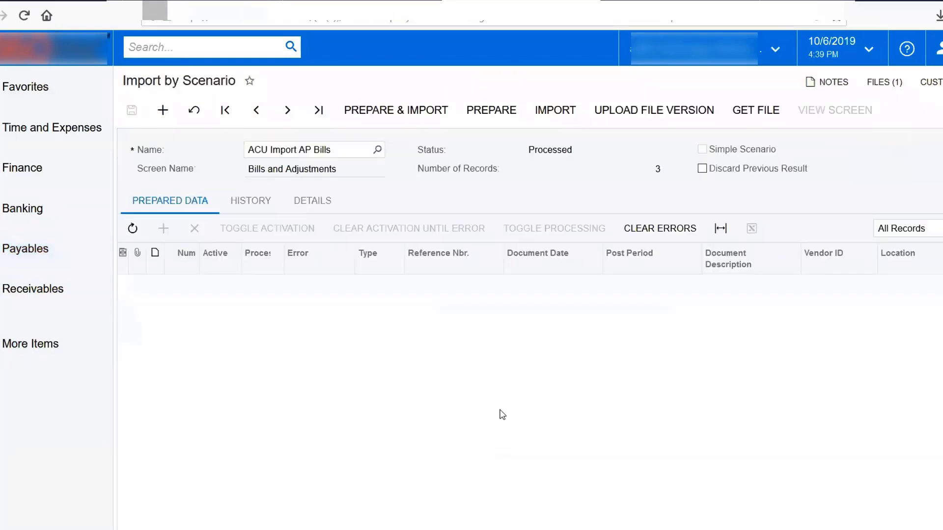
click(377, 150)
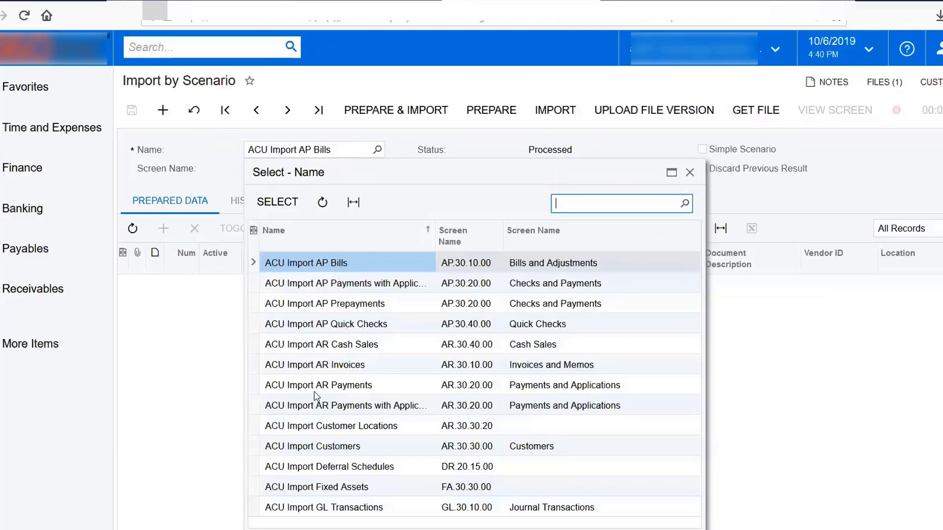
click(669, 529)
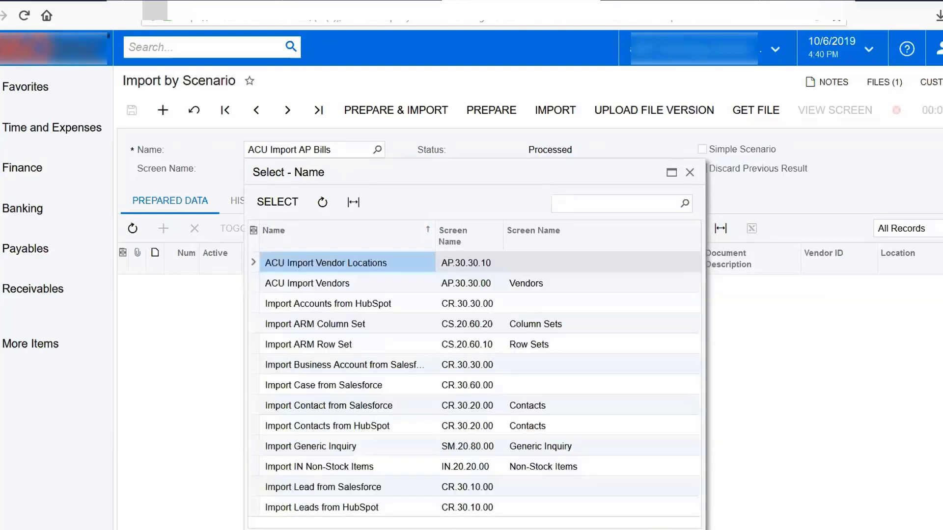
click(328, 287)
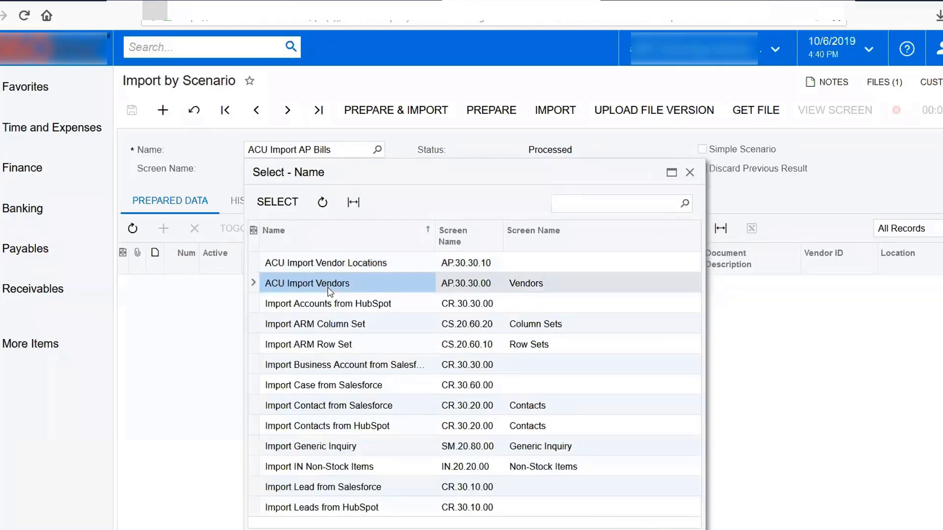
double_click(330, 285)
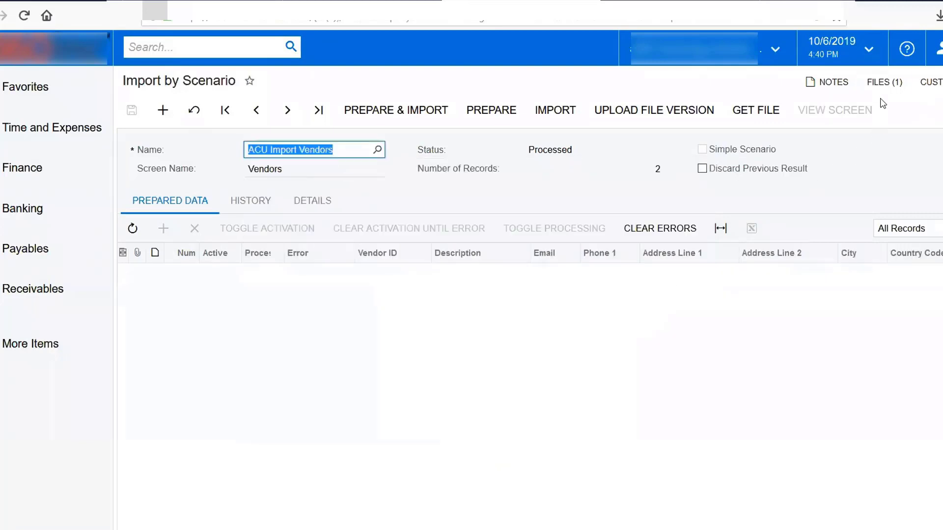
- Upload the ACU Import Vendors workbook as a new file version for the scenario
click(635, 118)
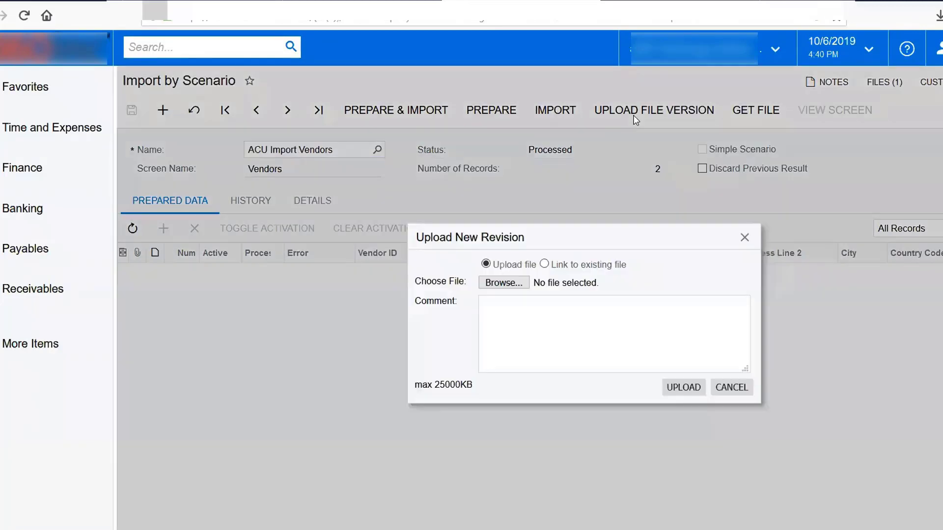
click(494, 284)
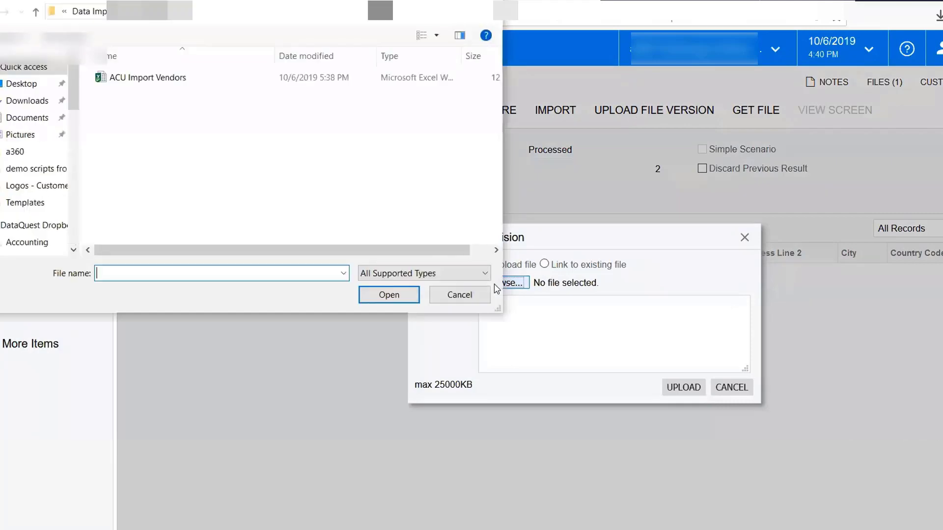
click(169, 83)
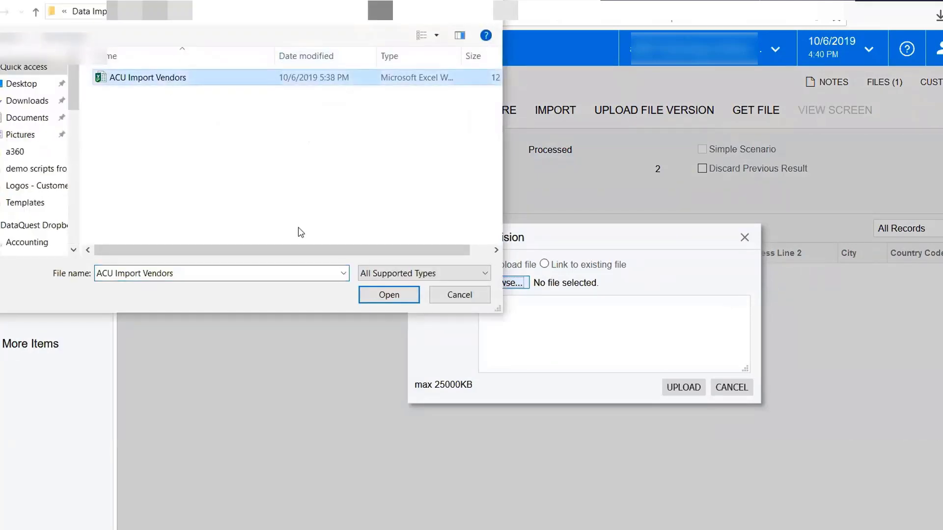
click(390, 297)
click(684, 387)
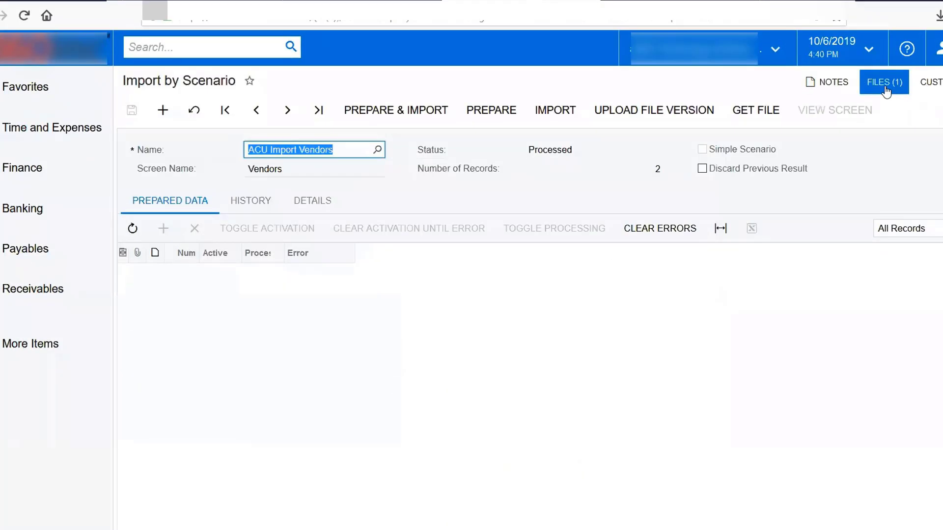
- Review the version history of the attached ACU Import Vendors.xlsx file, and return to the Import by Scenario screen
click(885, 87)
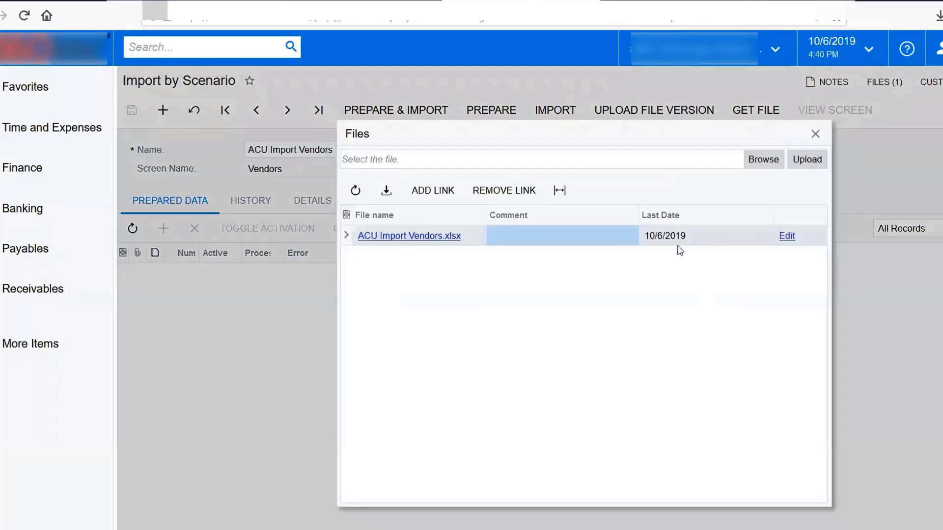
click(787, 238)
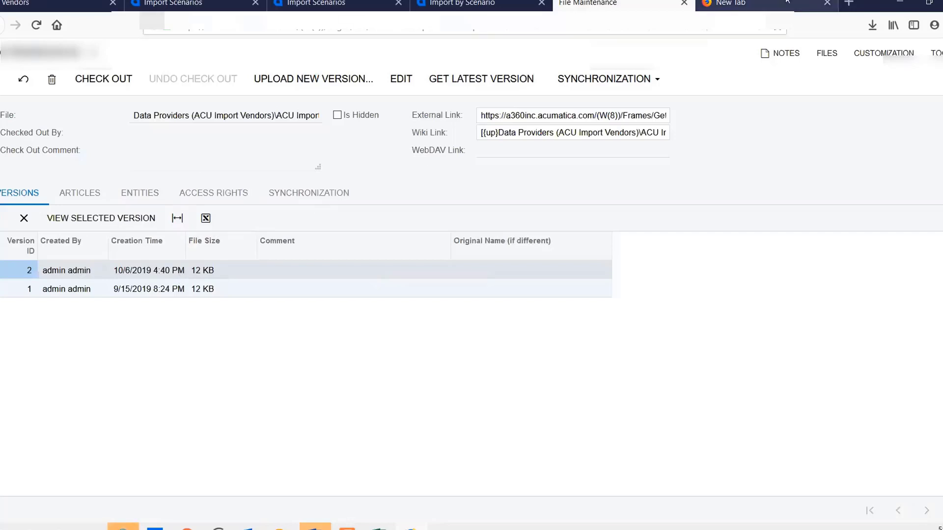
click(684, 4)
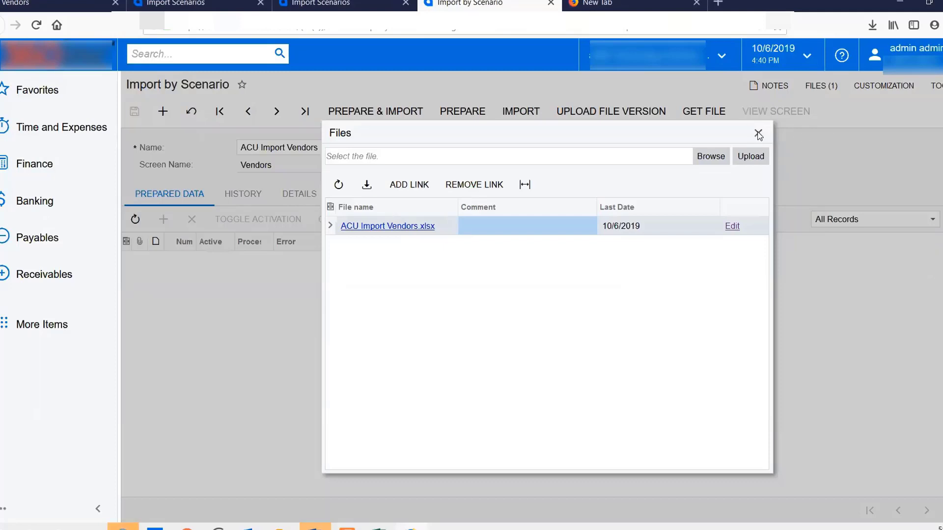
click(758, 134)
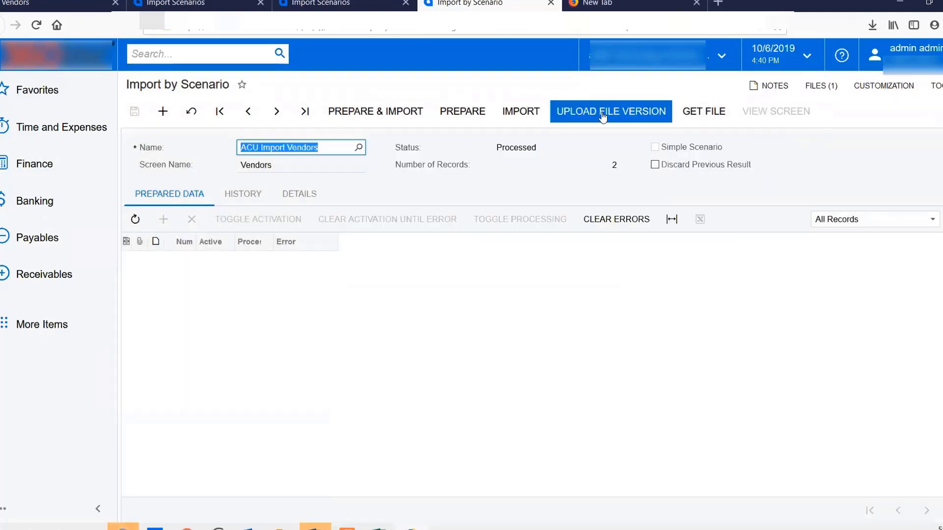
- Prepare the scenario's data and review all columns of the prepared vendor records
click(451, 114)
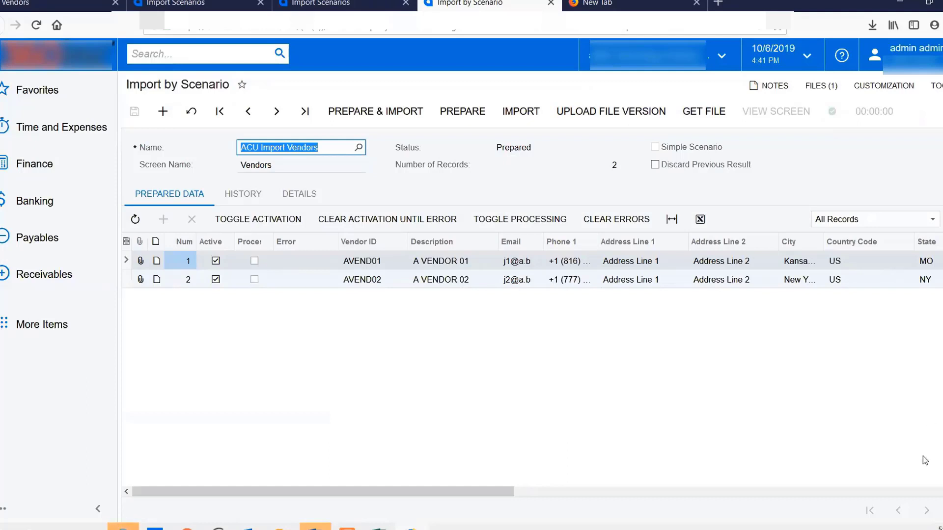
click(940, 493)
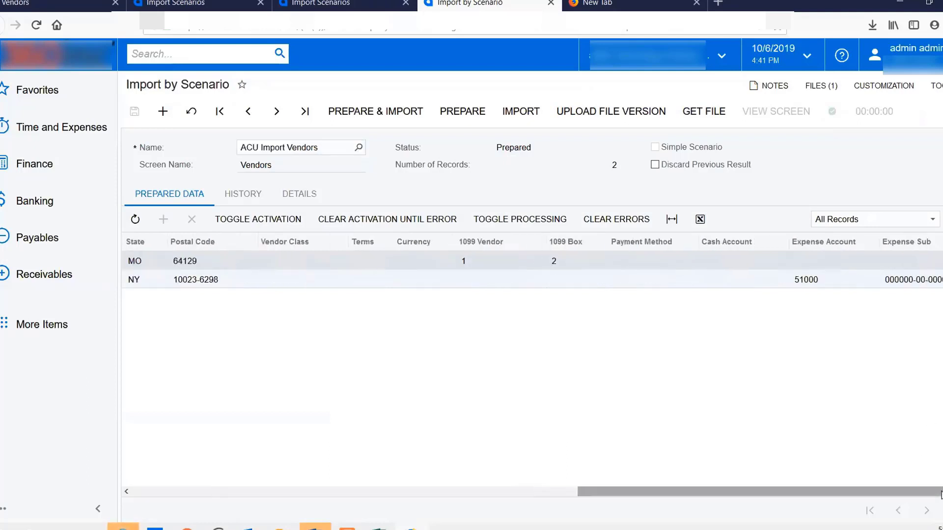
click(147, 495)
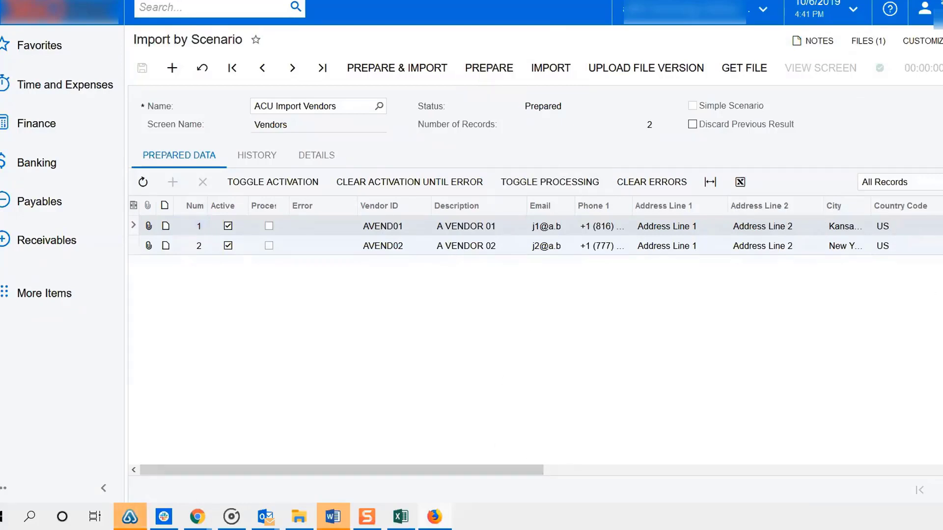
double_click(878, 287)
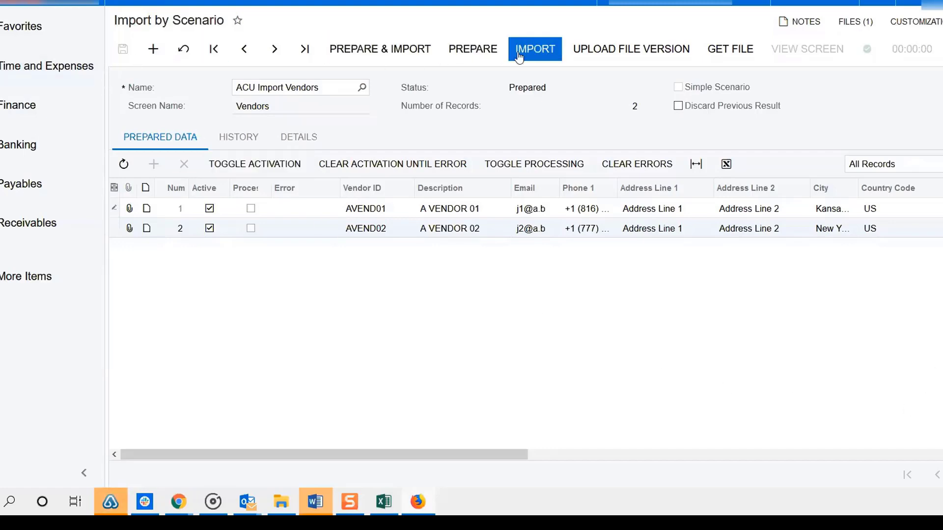
- Import the prepared vendors and inspect each record's processing result, error field and expense account
click(555, 51)
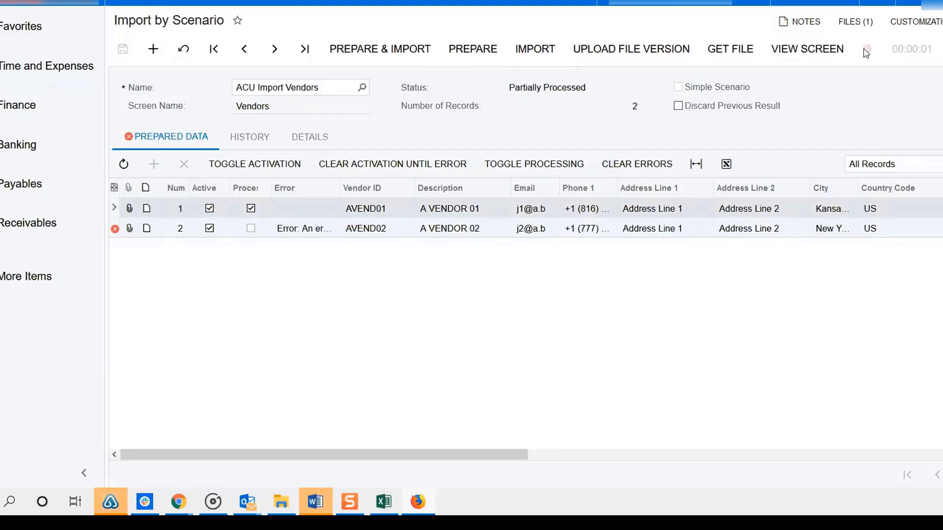
mouse_move(864, 49)
mouse_move(307, 230)
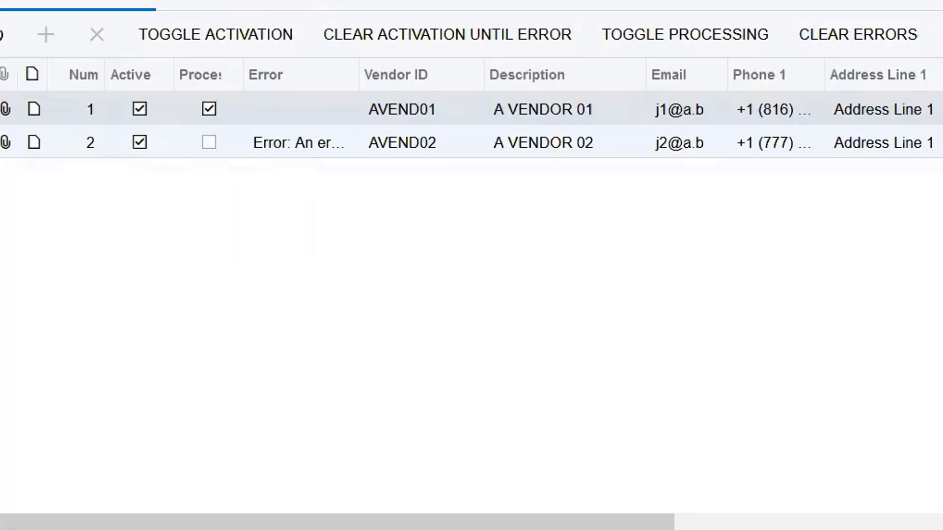
drag(589, 521, 942, 521)
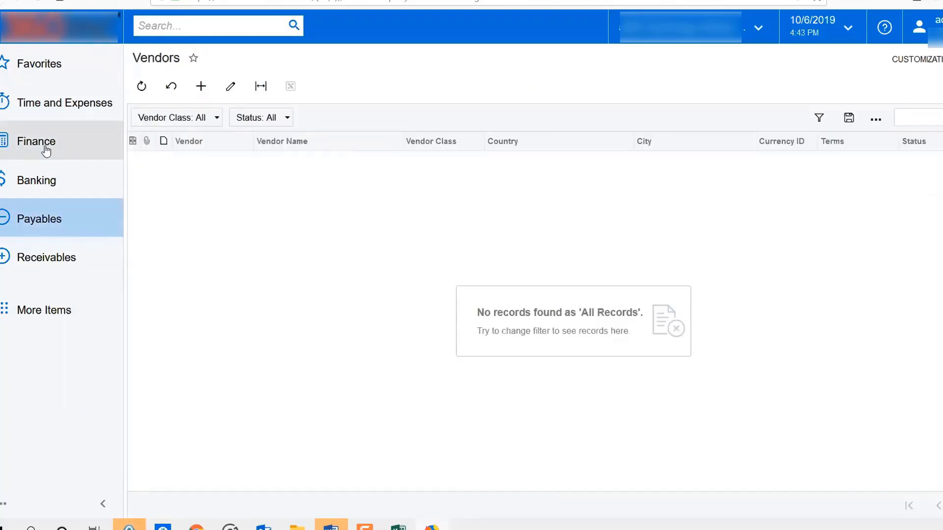
- Open the Chart of Accounts in a separate browser tab and page through it to look for a valid expense account
click(42, 142)
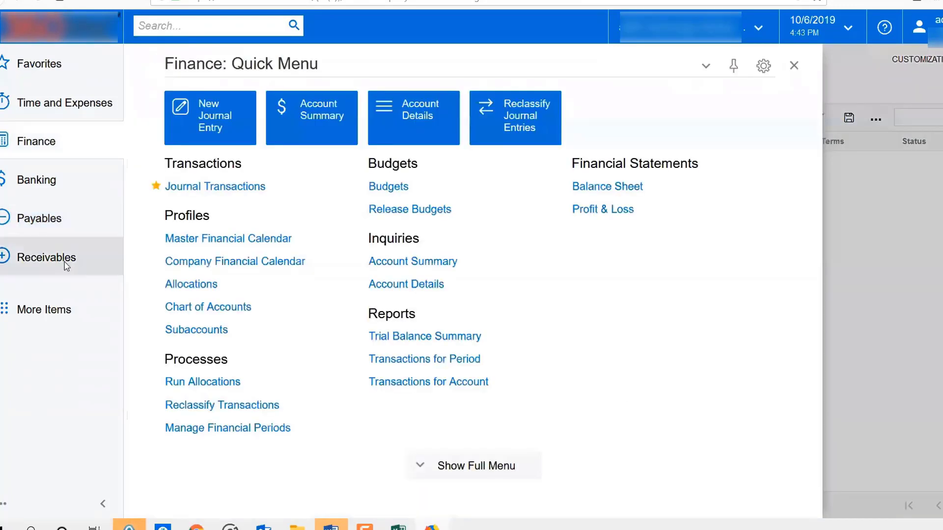
right_click(192, 308)
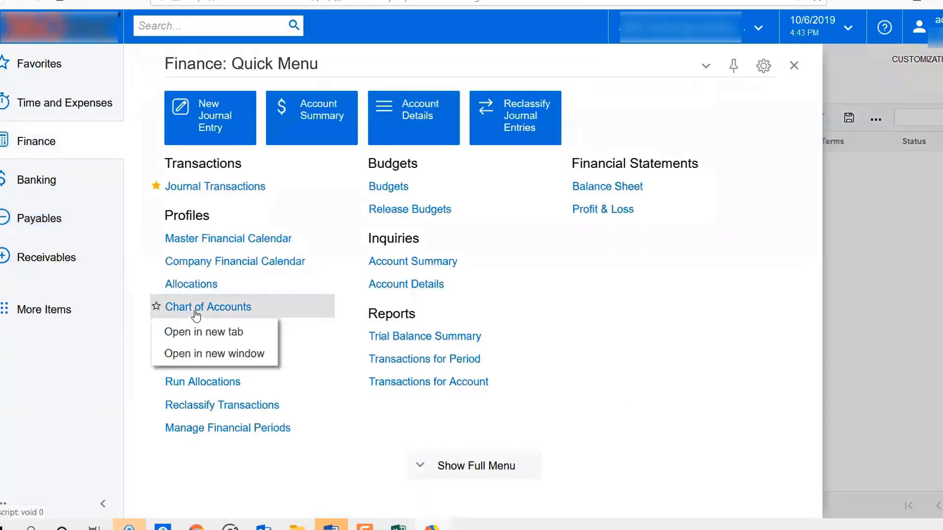
click(229, 334)
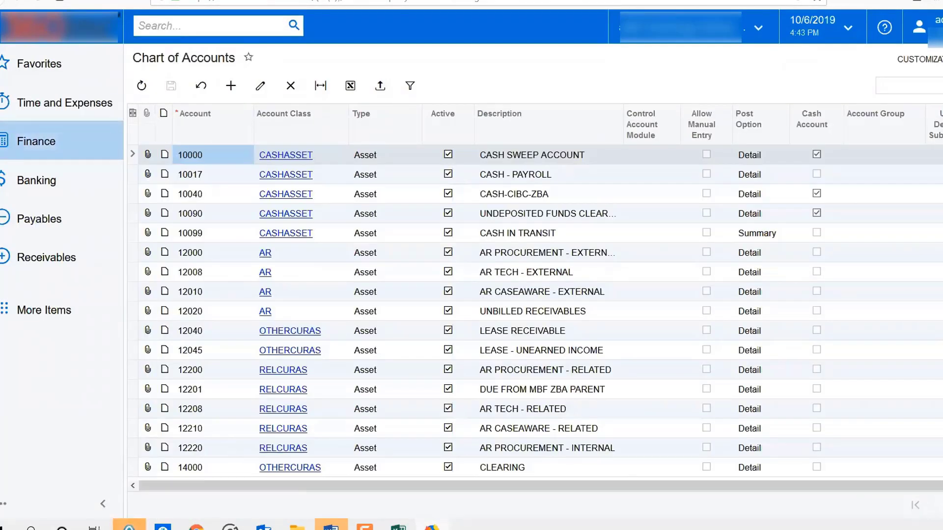
click(941, 506)
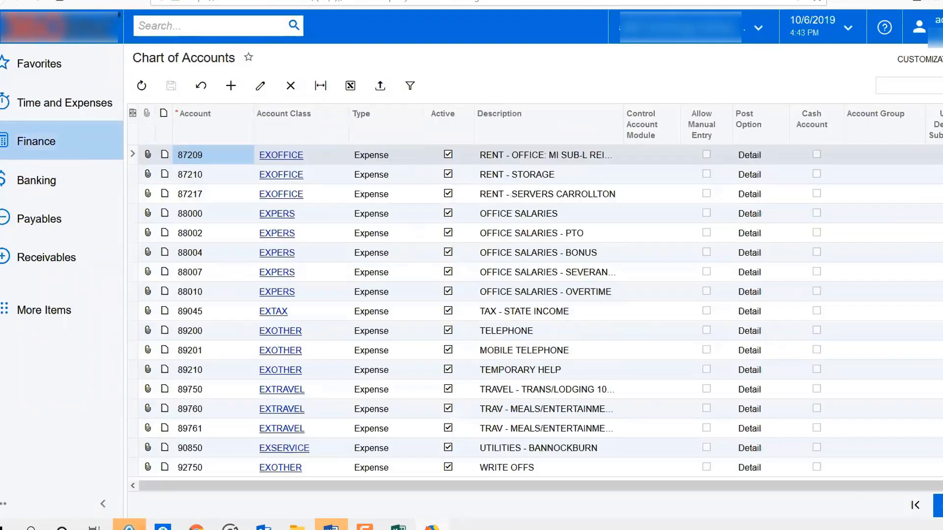
click(938, 506)
click(938, 505)
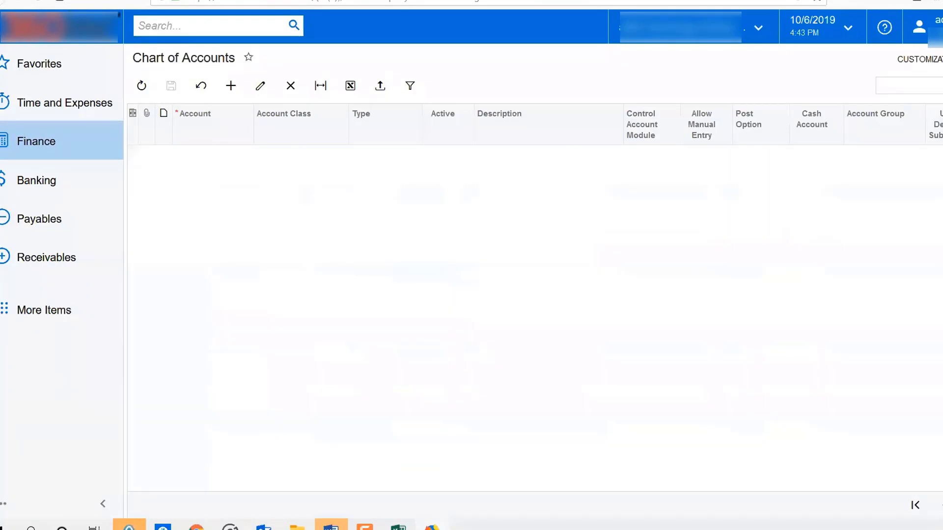
click(938, 505)
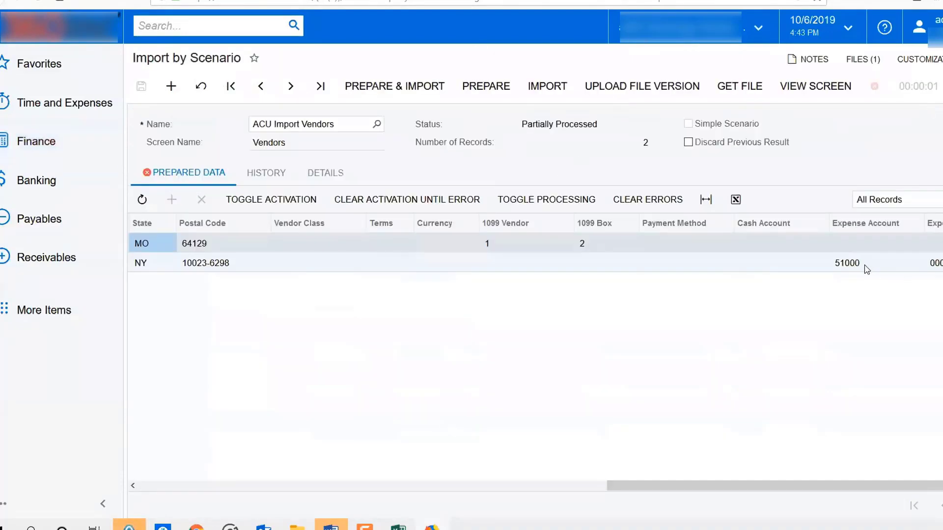
- Set the expense account of vendor AVEND02 to 55100 in the prepared data and save the change
click(865, 266)
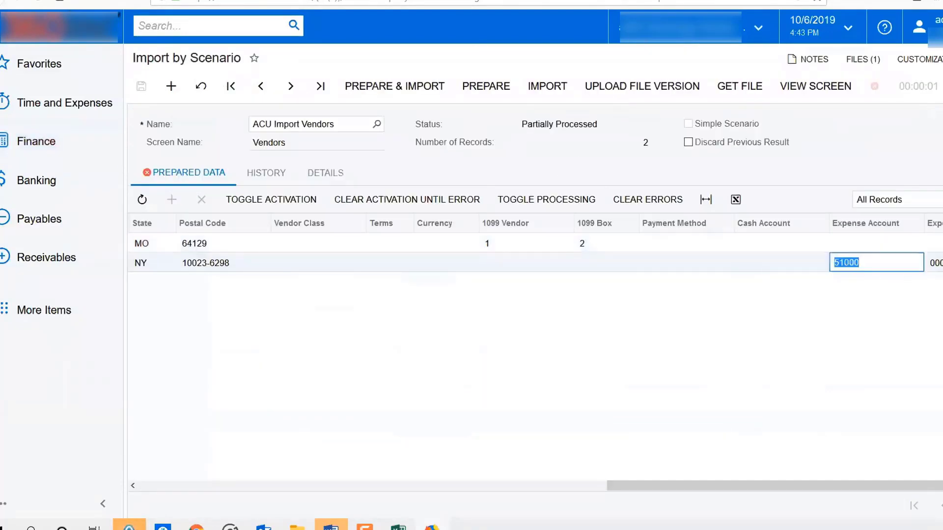
text(55)
key(Tab)
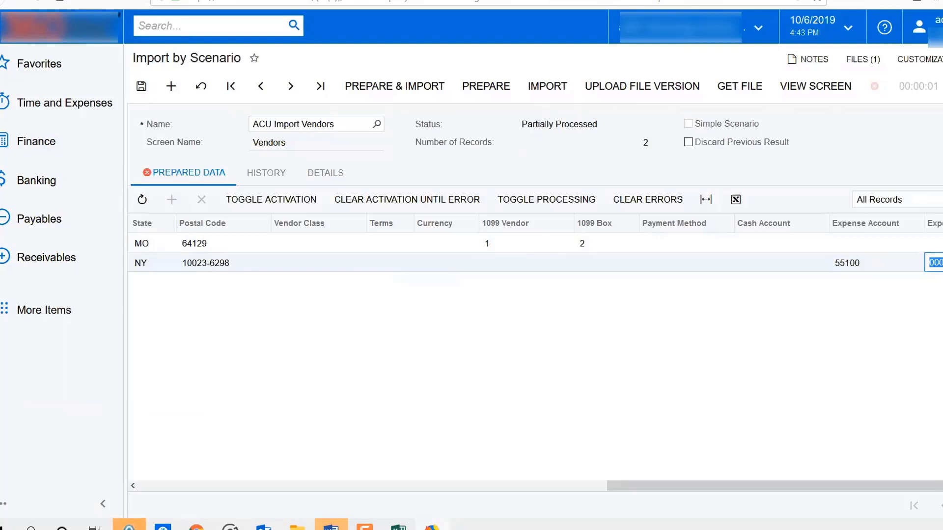
click(142, 87)
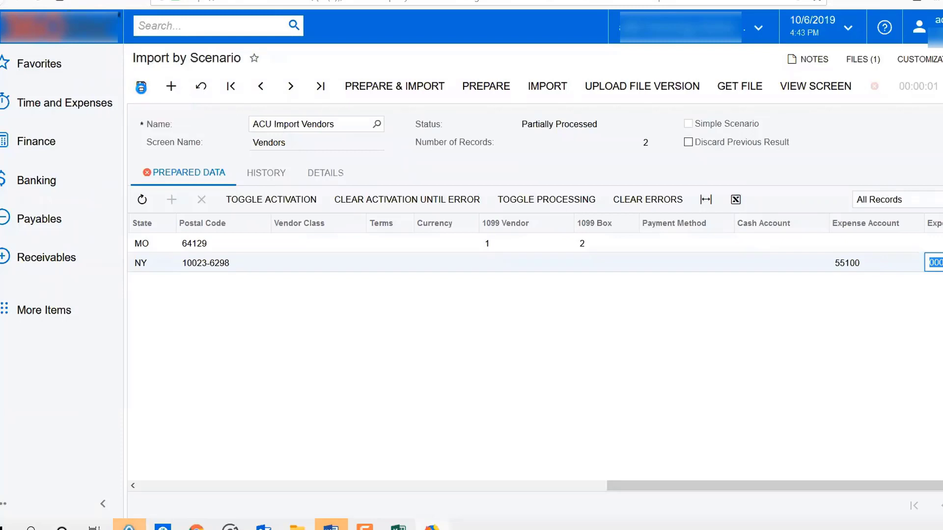
- Rerun the import with the corrected data and check the processed flags of both vendor records
click(542, 89)
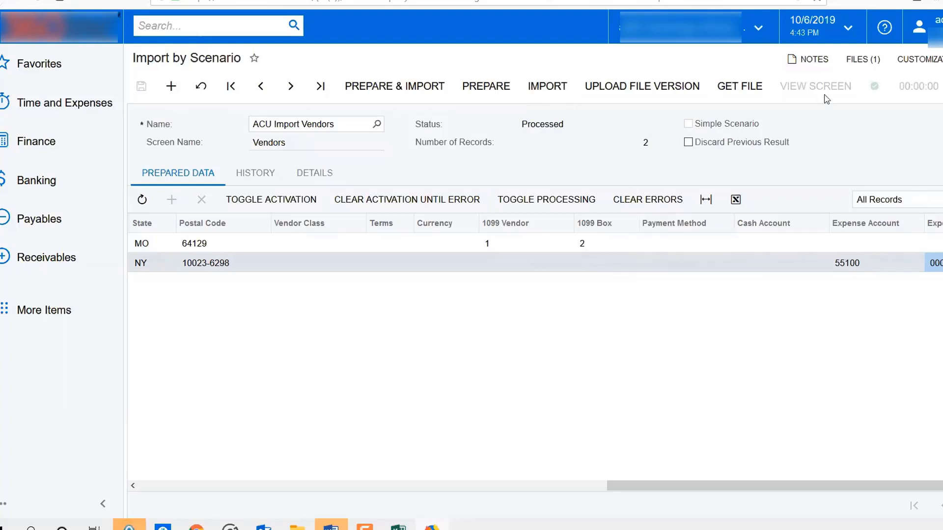
click(320, 486)
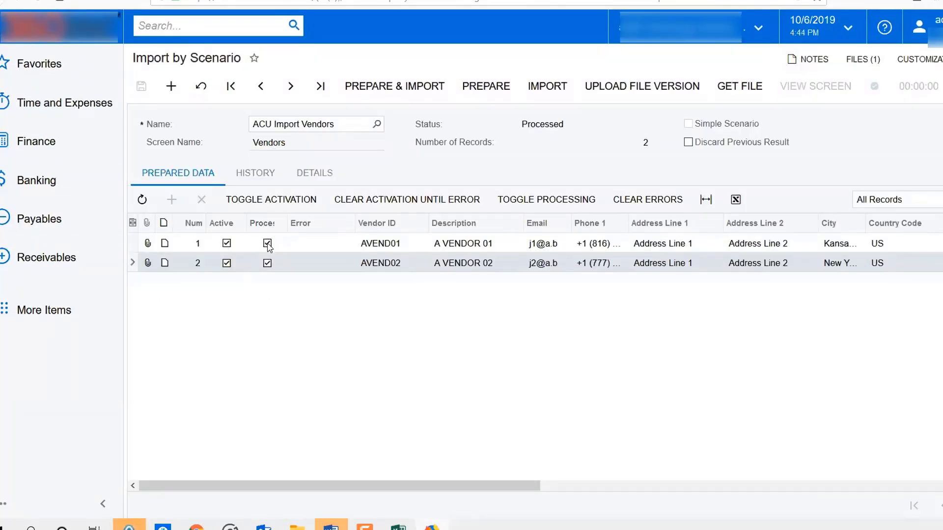
mouse_move(874, 89)
- Open vendor AVEND01 from the Vendors list and review its general info, payment settings and purchase settings
key(ctrl+Tab)
click(33, 220)
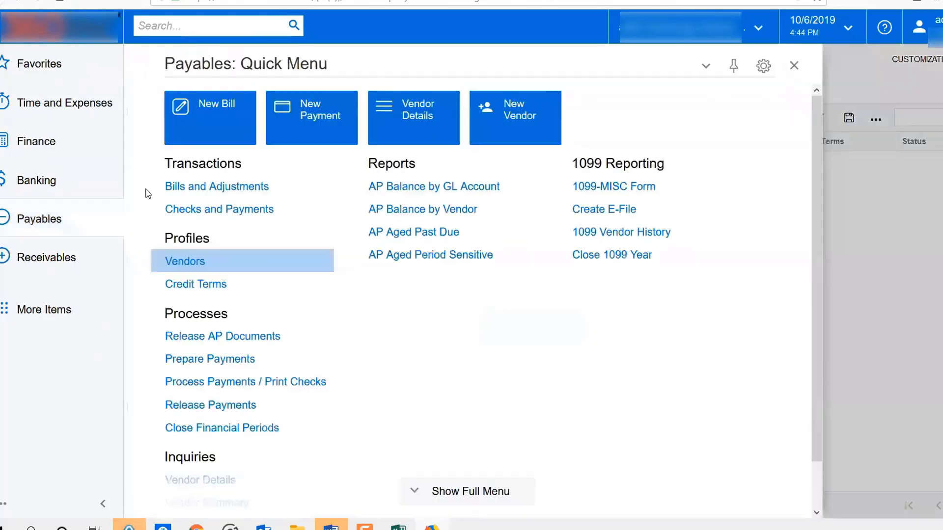
click(199, 269)
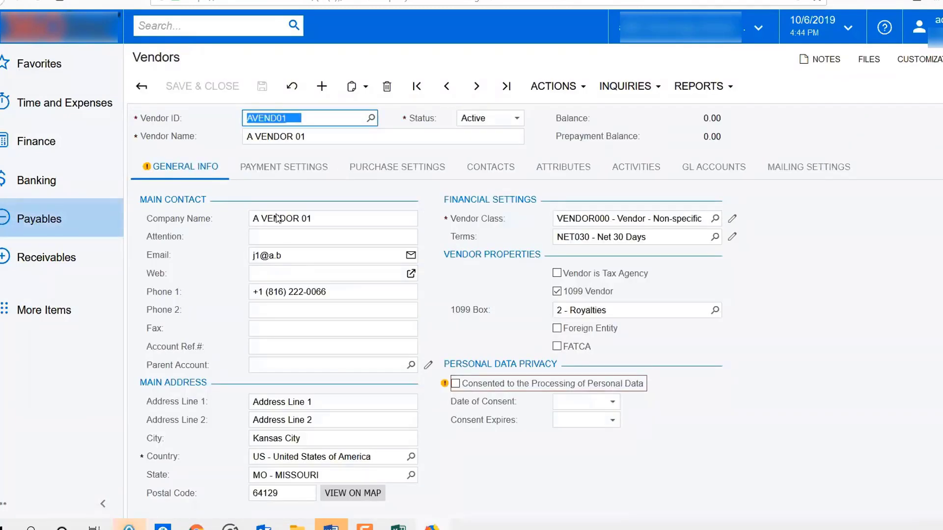
click(275, 176)
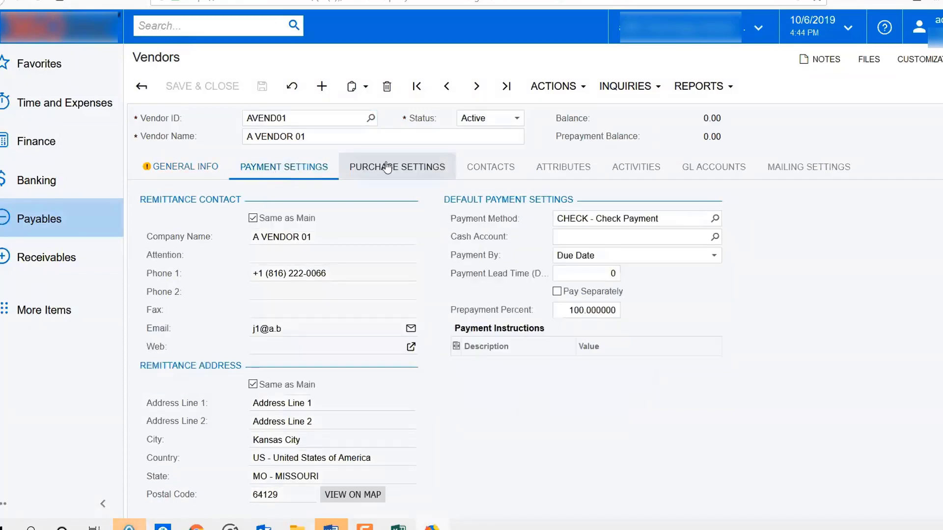
click(371, 166)
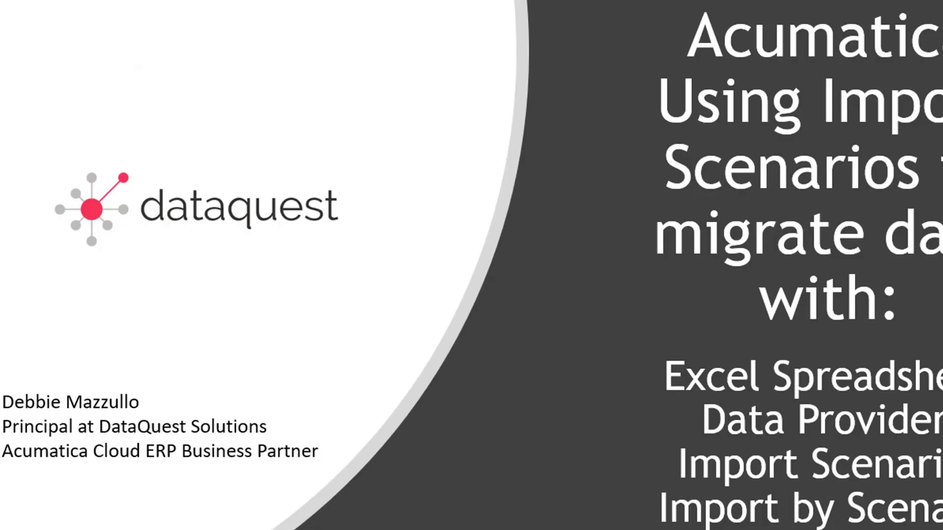